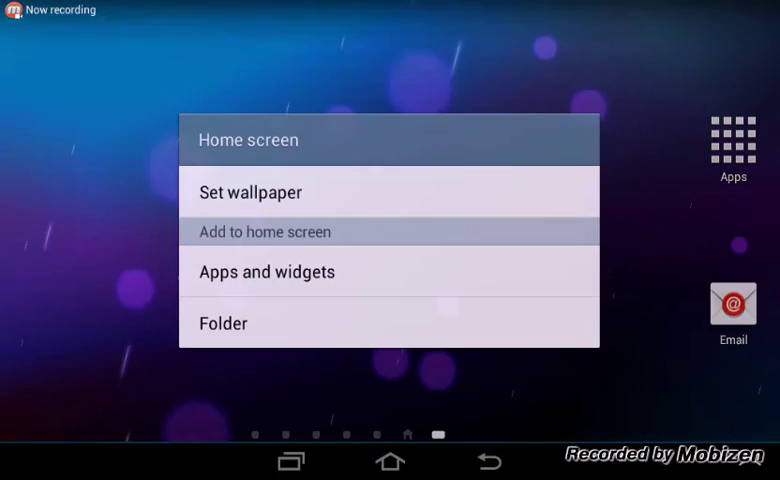
Dismiss the Home screen options dialog to return to the plain home screen
key(Escape)
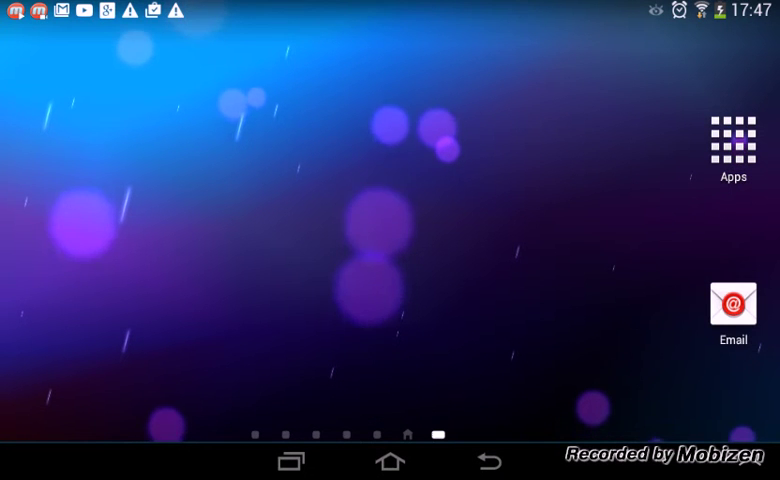
Launch Google+ from the app drawer and switch to the snoopysnoops 19 account
click(733, 140)
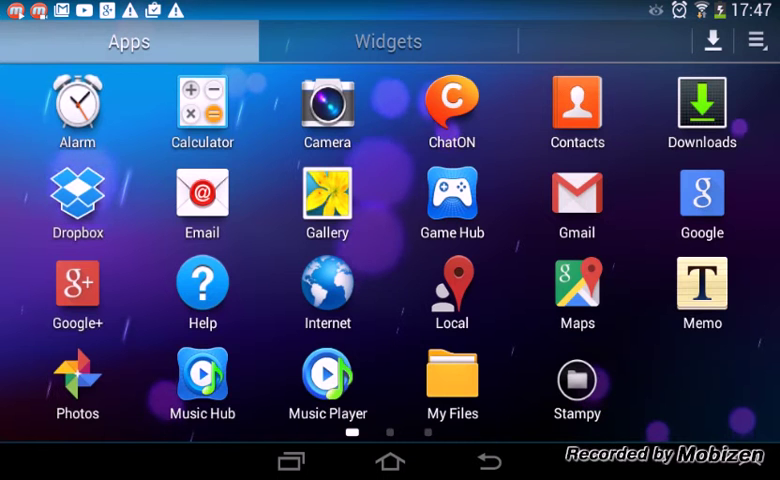
click(77, 285)
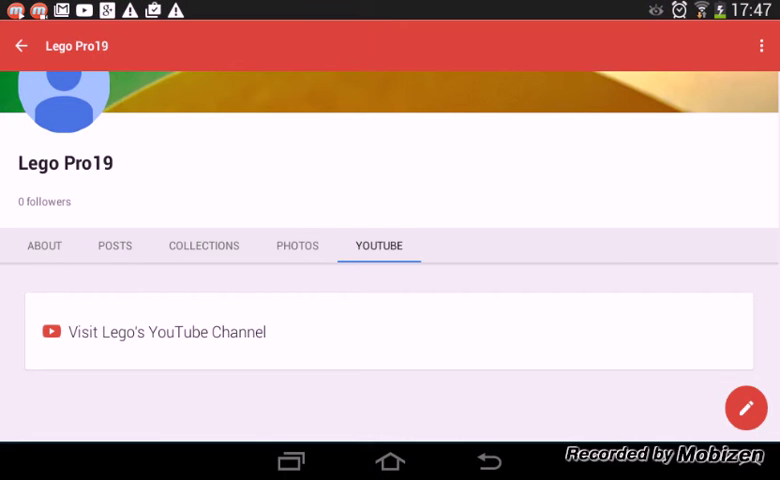
key(Escape)
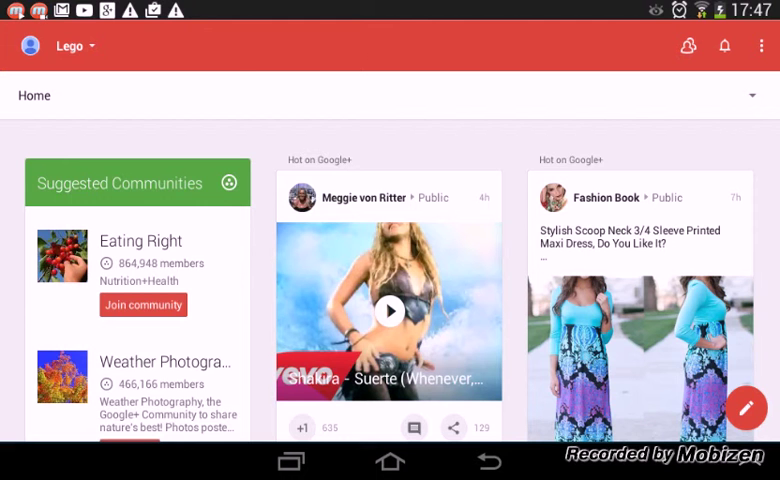
click(70, 46)
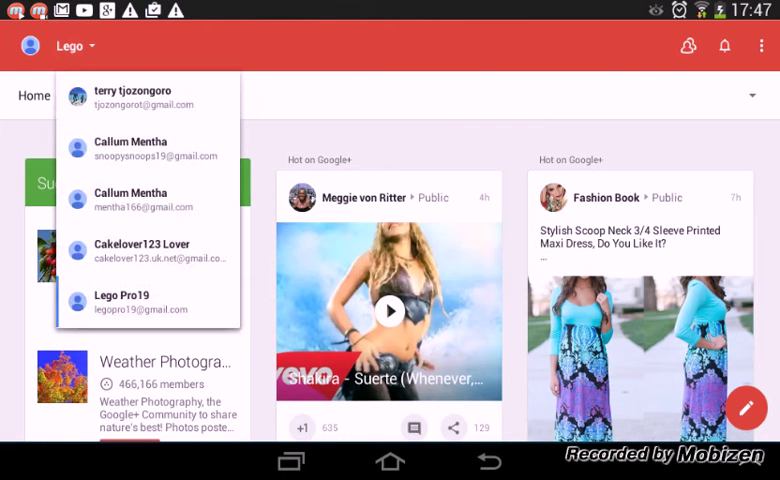
click(132, 96)
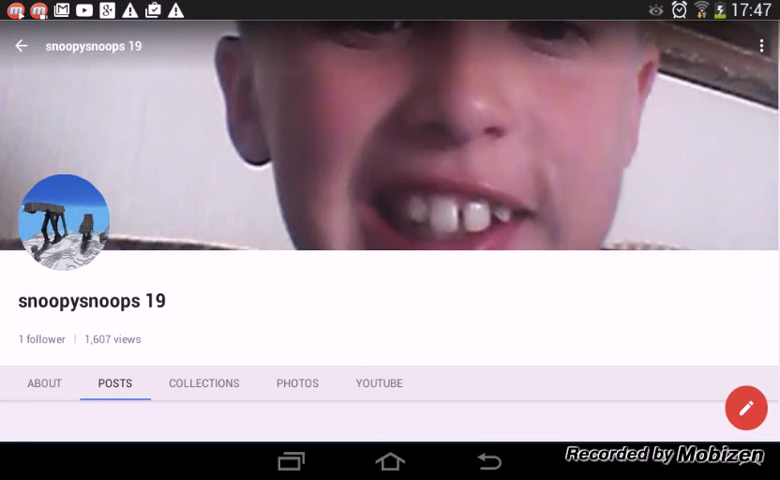
Browse the About, Posts, Collections and Photos tabs, ending on the YouTube video grid
click(44, 383)
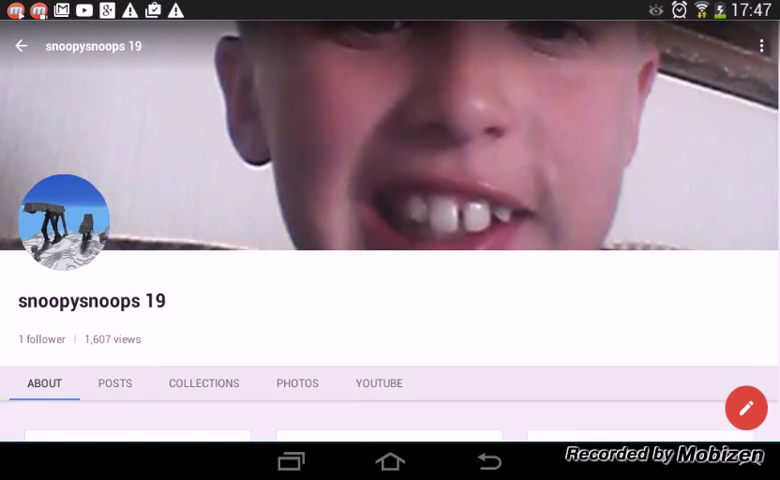
click(115, 383)
scroll(390, 300, down, 3)
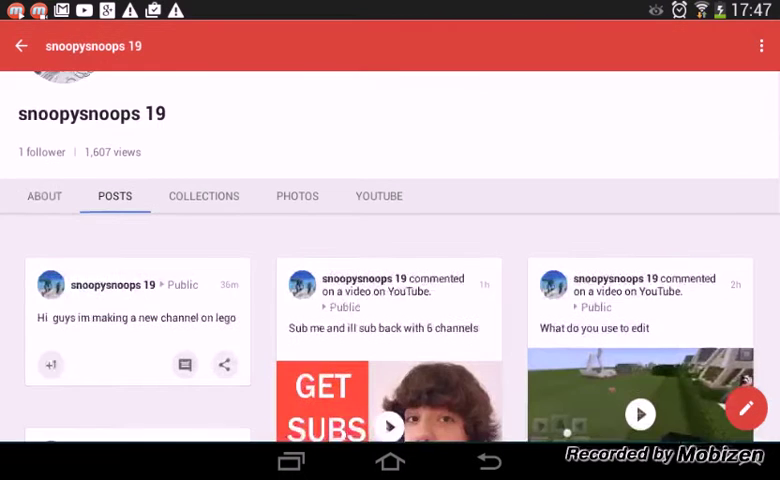
scroll(390, 300, down, 2)
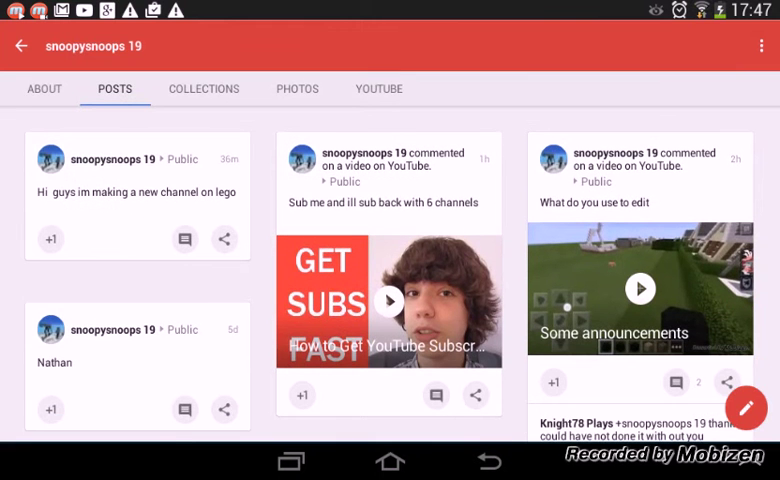
scroll(390, 300, up, 3)
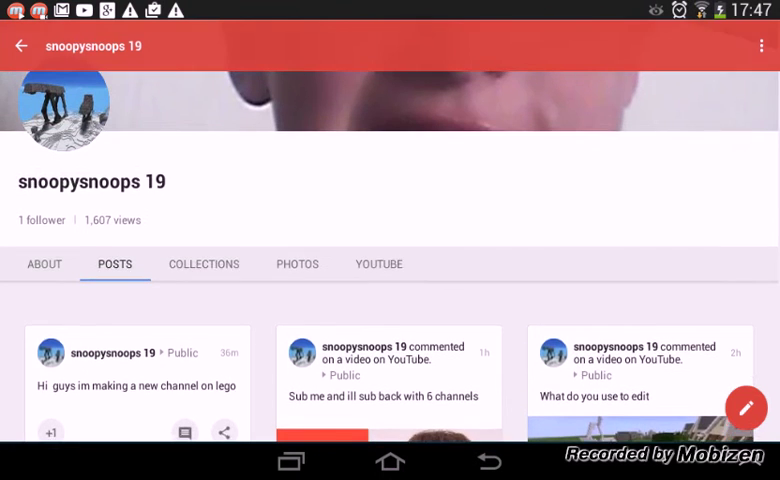
scroll(390, 300, up, 1)
click(204, 321)
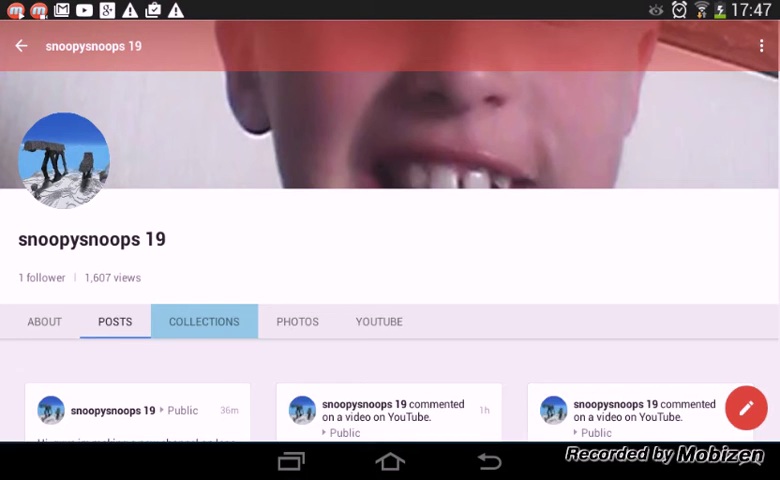
click(297, 321)
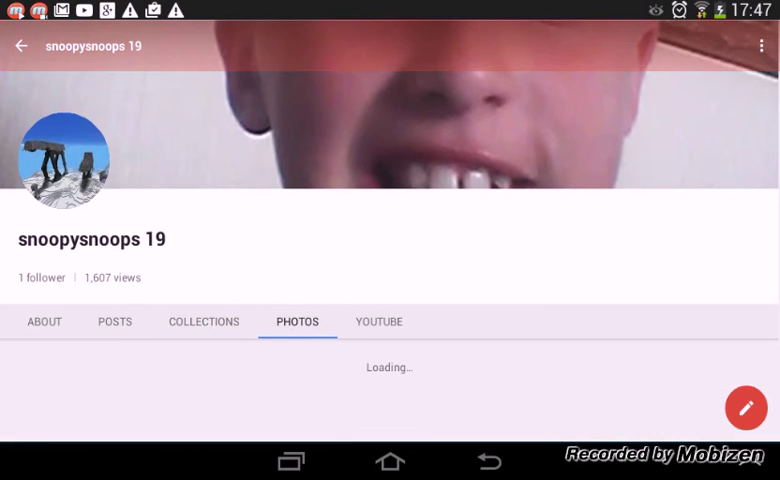
click(379, 321)
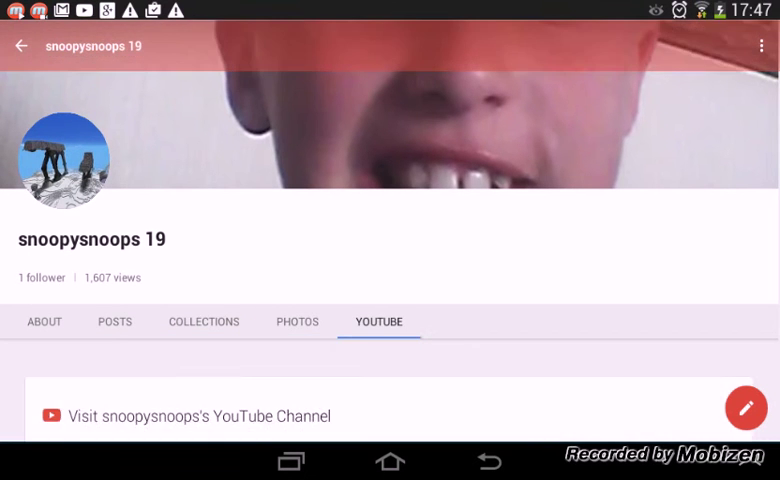
scroll(390, 300, down, 3)
scroll(390, 300, down, 1)
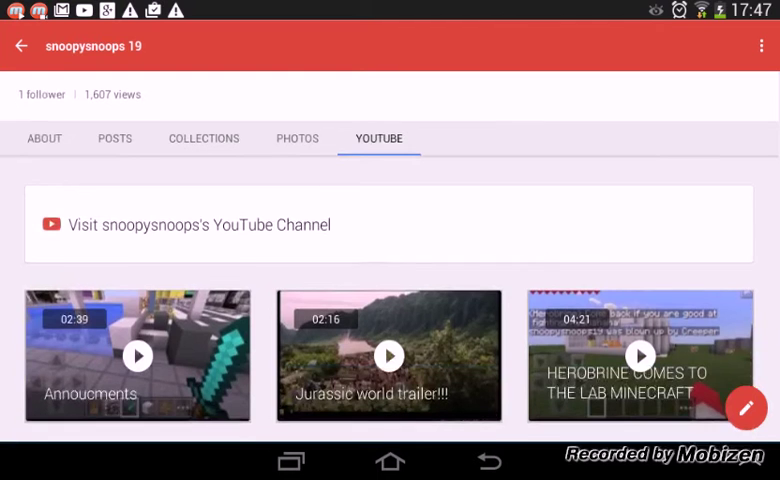
scroll(390, 300, down, 2)
scroll(390, 300, down, 3)
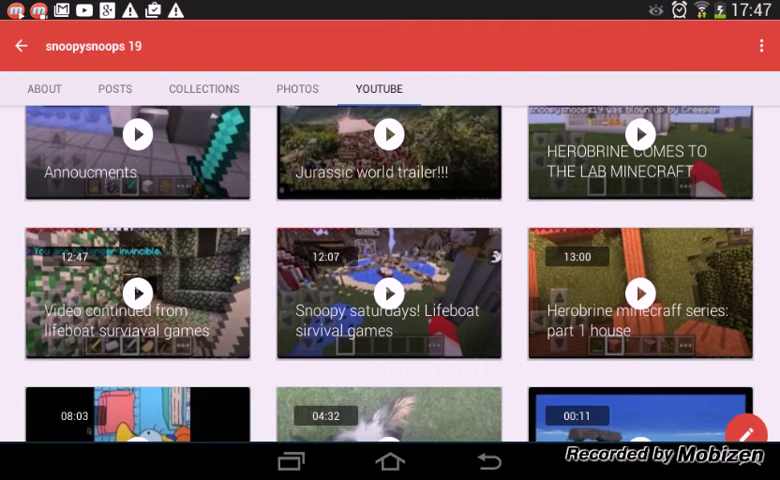
scroll(390, 300, up, 1)
scroll(390, 300, up, 2)
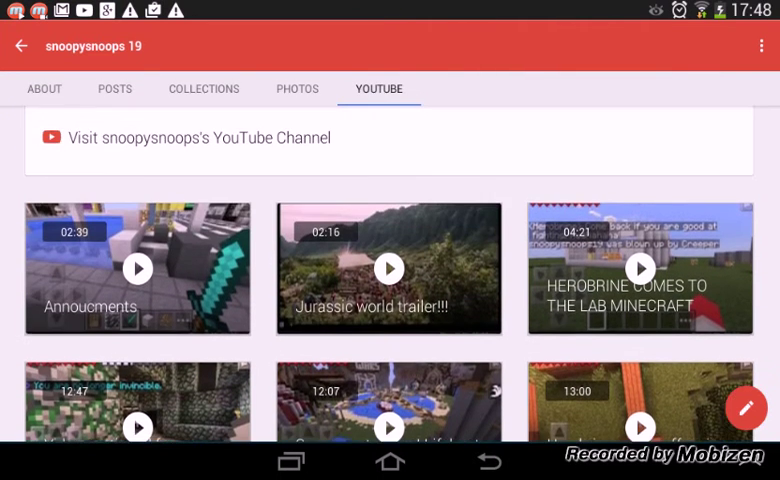
scroll(390, 300, up, 2)
scroll(390, 300, up, 1)
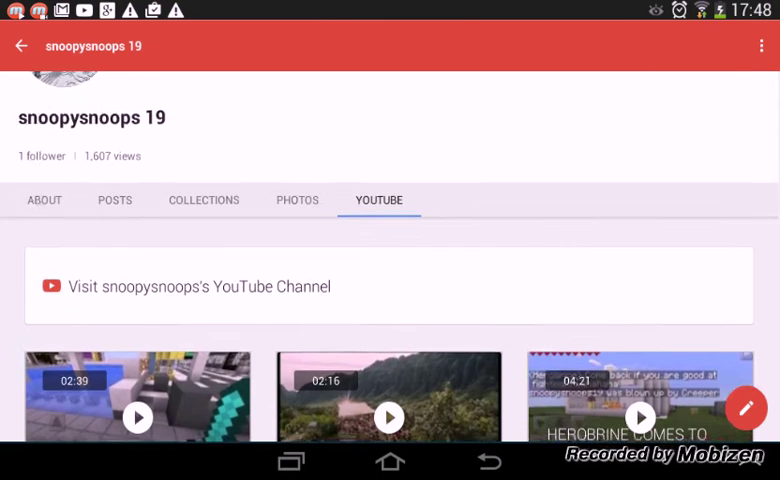
scroll(390, 300, up, 2)
scroll(390, 250, up, 1)
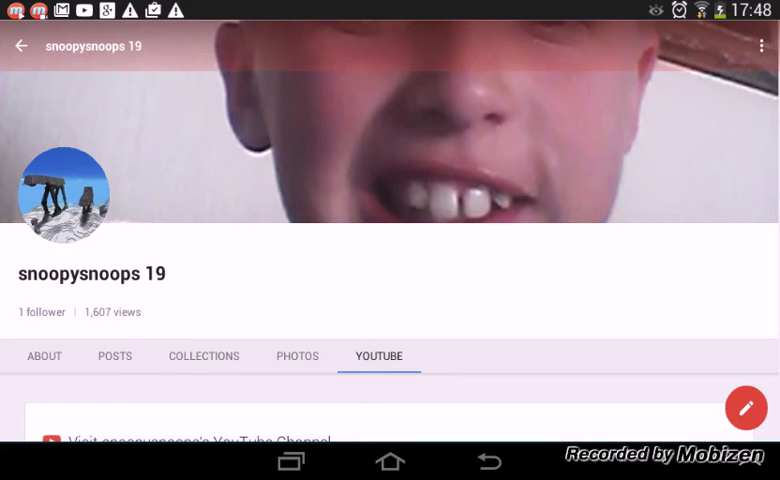
Choose Edit profile photo from the overflow menu and dismiss the photo source choices
click(761, 46)
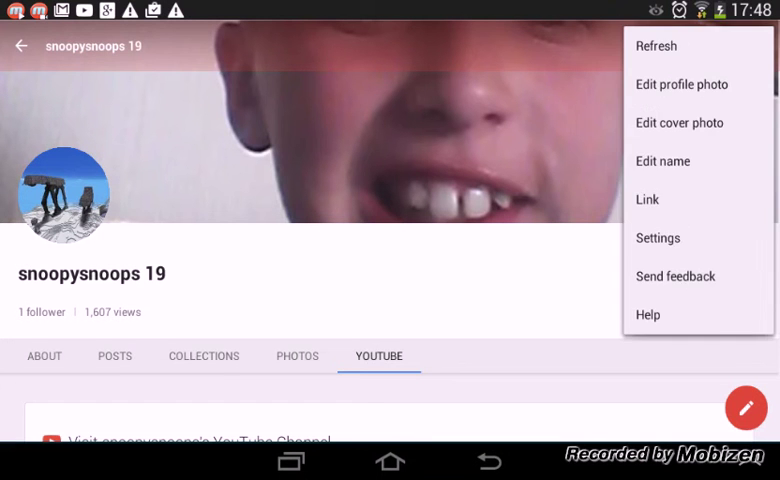
click(682, 84)
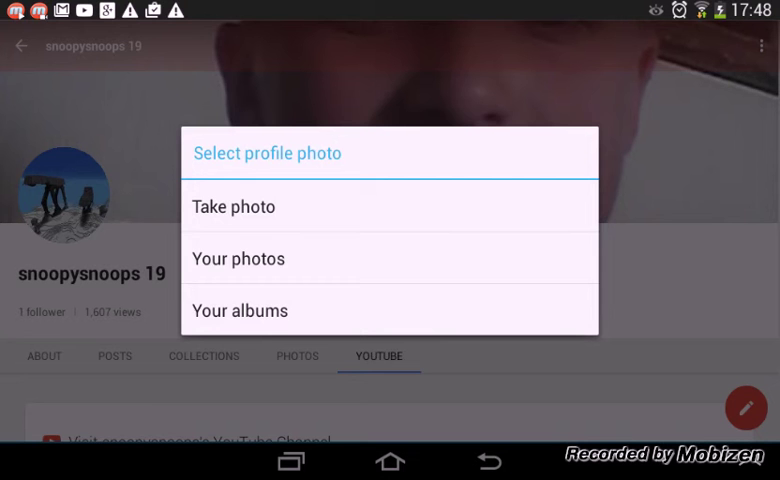
key(Escape)
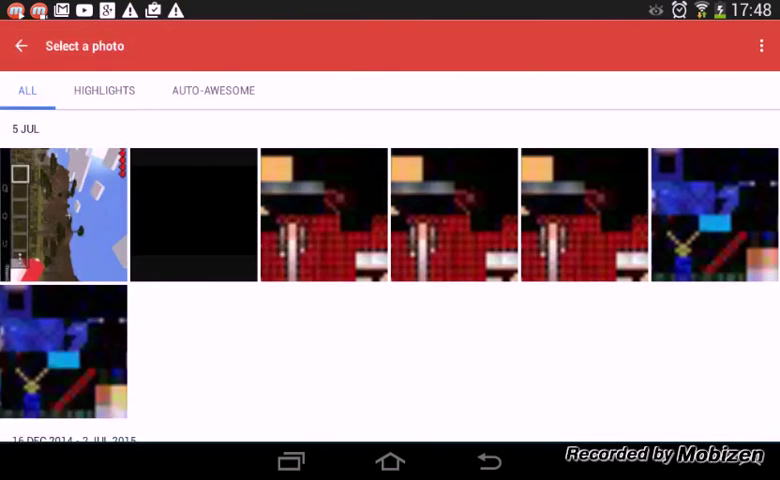
scroll(390, 280, down, 3)
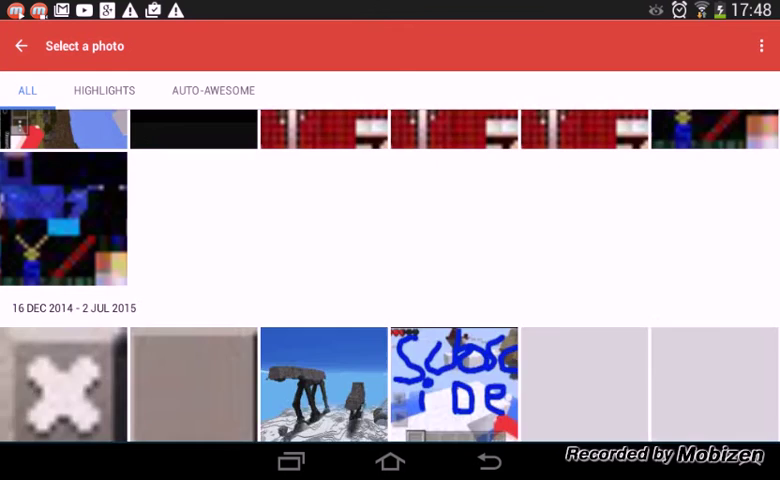
scroll(390, 280, up, 3)
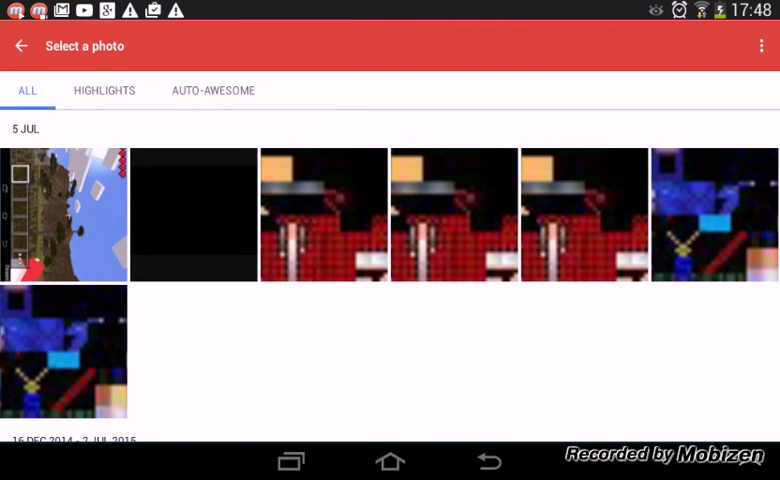
Leave the photo gallery without picking a new profile photo
click(21, 45)
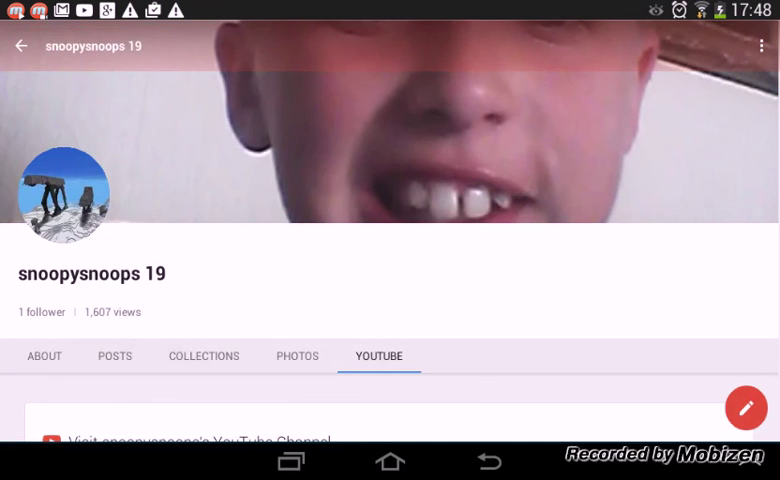
scroll(390, 280, down, 3)
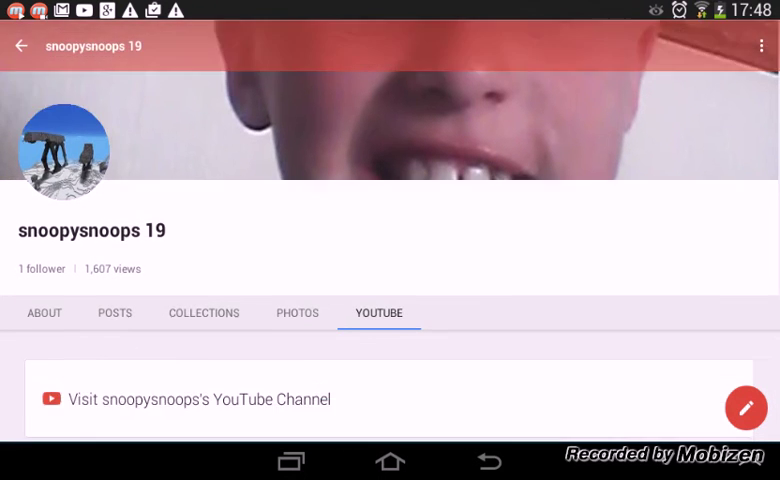
scroll(390, 280, down, 1)
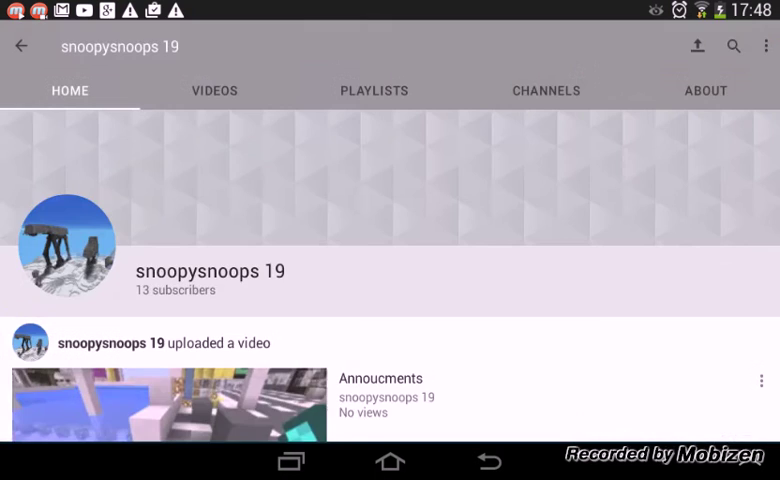
scroll(390, 260, down, 5)
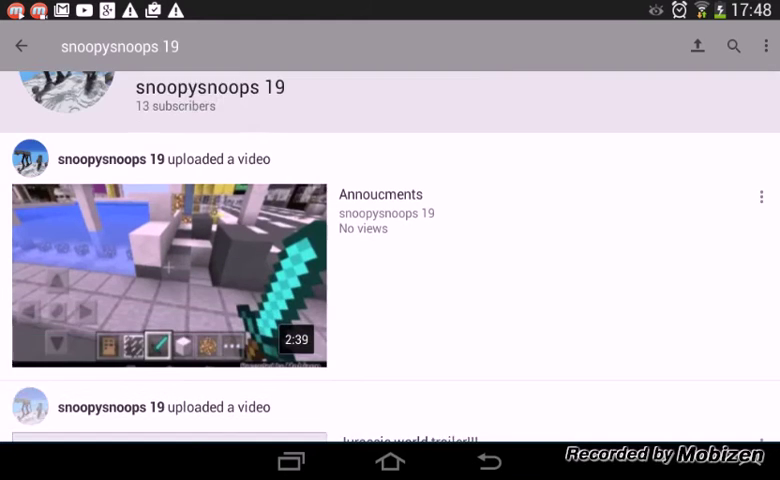
scroll(390, 260, up, 3)
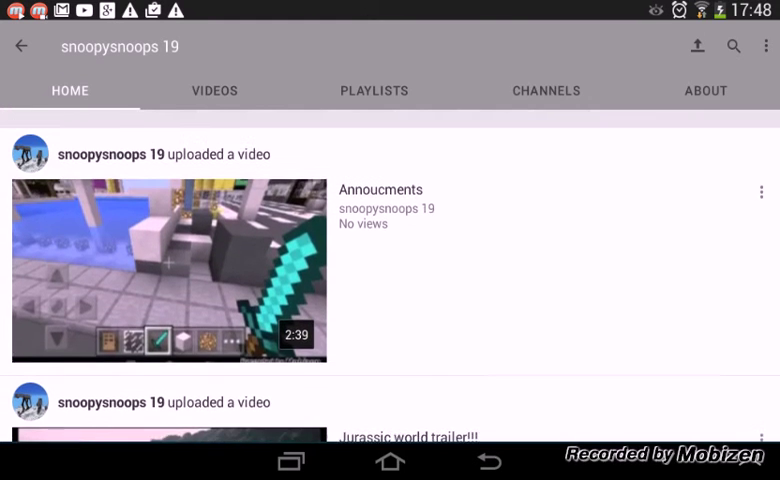
scroll(390, 270, up, 2)
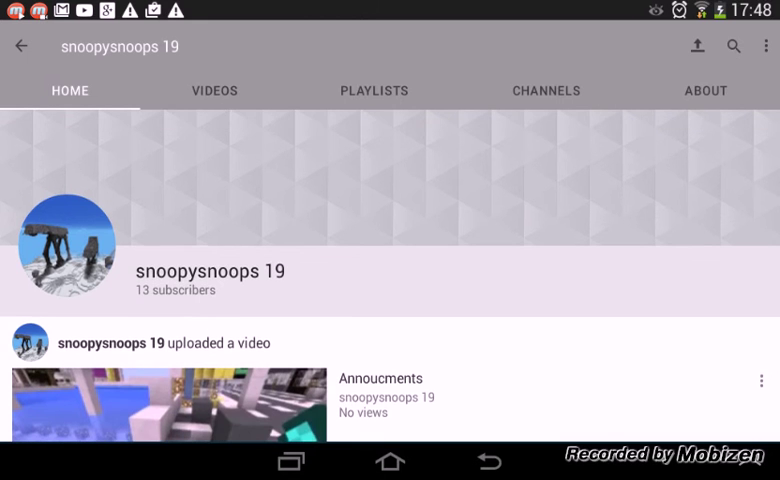
scroll(390, 270, down, 1)
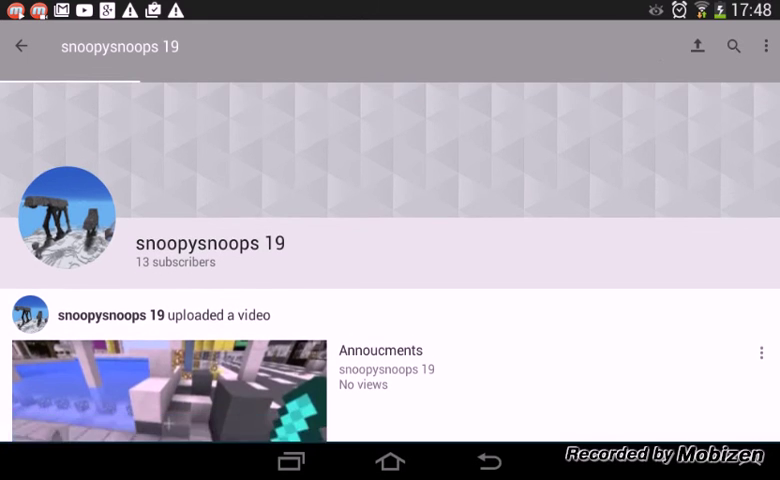
scroll(390, 270, up, 1)
scroll(390, 270, down, 1)
scroll(390, 270, up, 1)
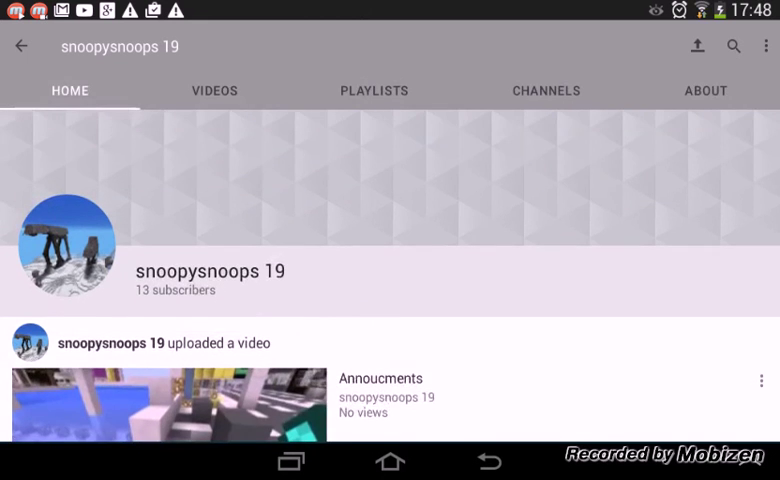
scroll(390, 280, down, 1)
scroll(390, 280, up, 1)
scroll(390, 256, down, 3)
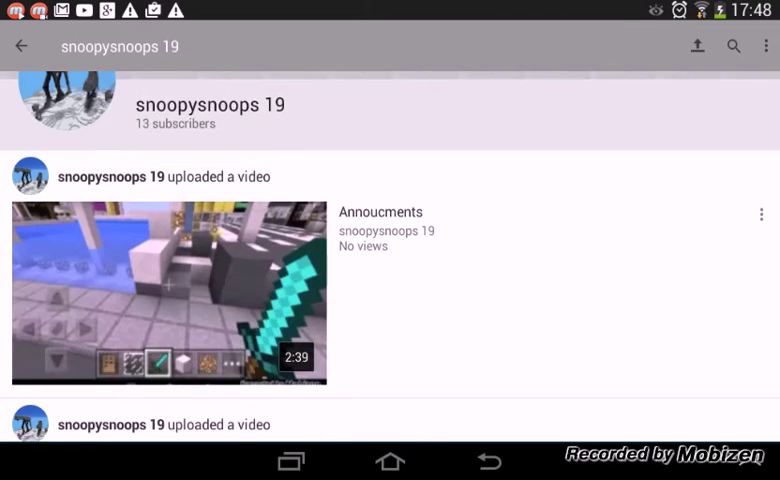
scroll(390, 256, down, 3)
scroll(390, 256, down, 3)
scroll(390, 256, down, 5)
scroll(390, 256, down, 2)
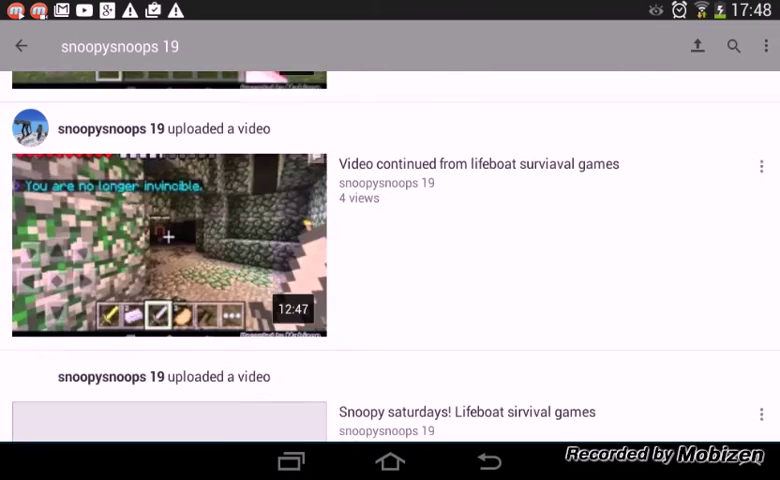
scroll(390, 256, down, 4)
scroll(390, 256, down, 1)
scroll(390, 256, down, 4)
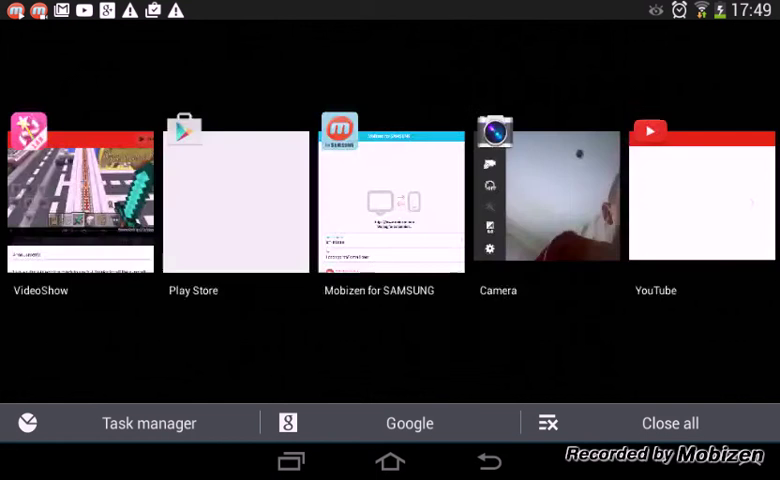
Swipe VideoShow out of the recent apps overview
click(390, 461)
click(291, 461)
drag(80, 200, 80, 360)
Go home and relaunch Google+ from the apps drawer
click(390, 461)
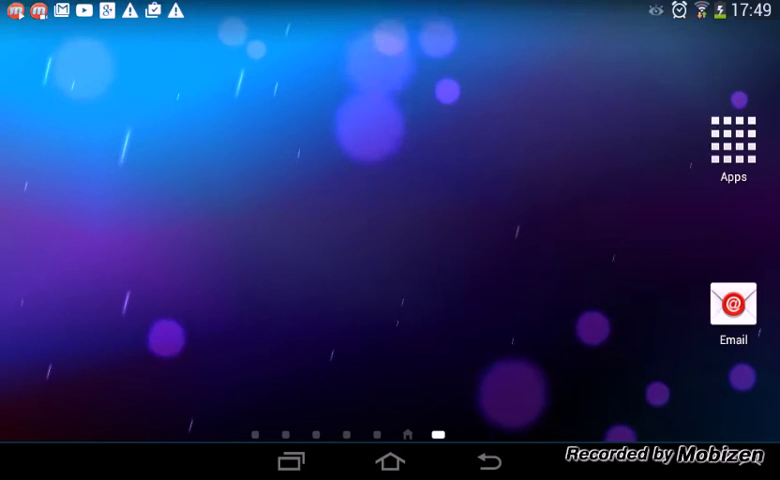
click(733, 145)
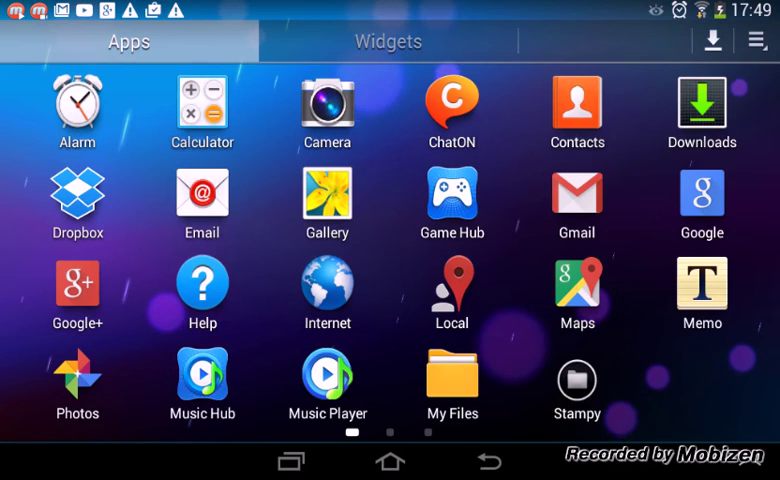
click(77, 290)
click(761, 46)
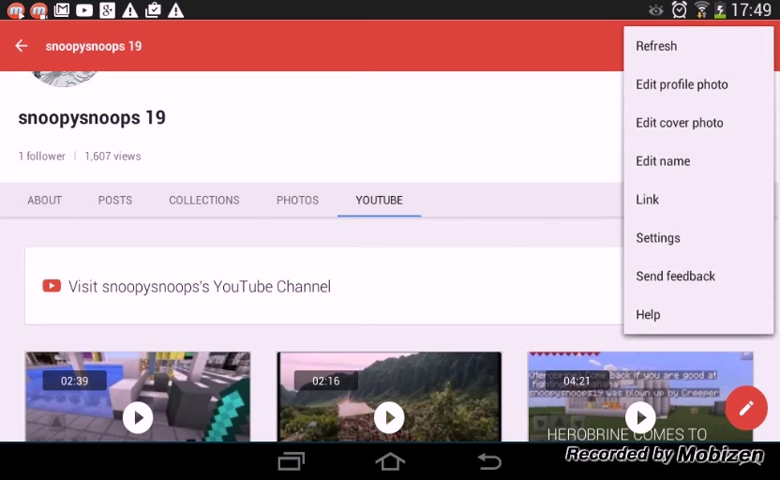
click(679, 122)
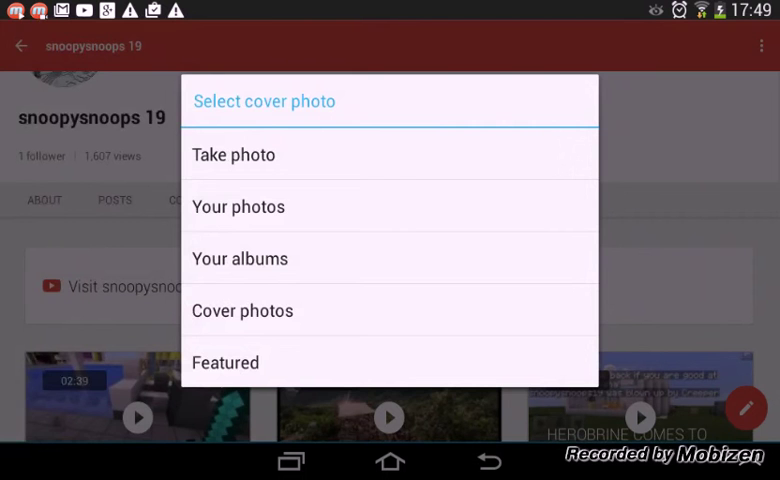
key(Escape)
scroll(390, 230, up, 3)
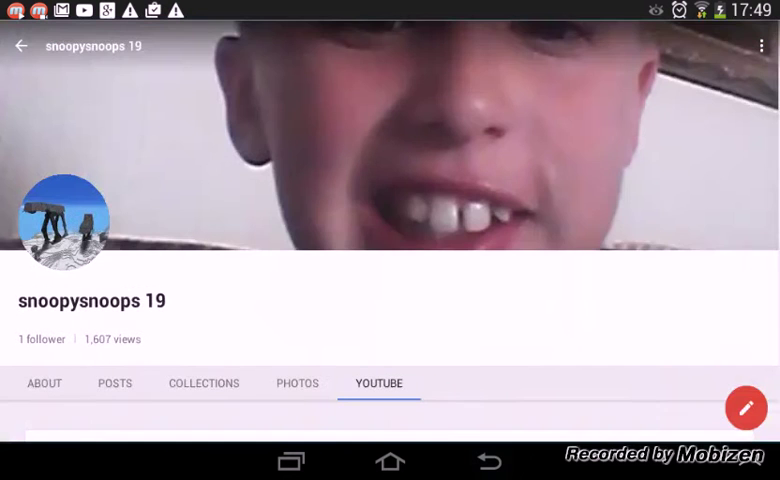
scroll(390, 230, down, 2)
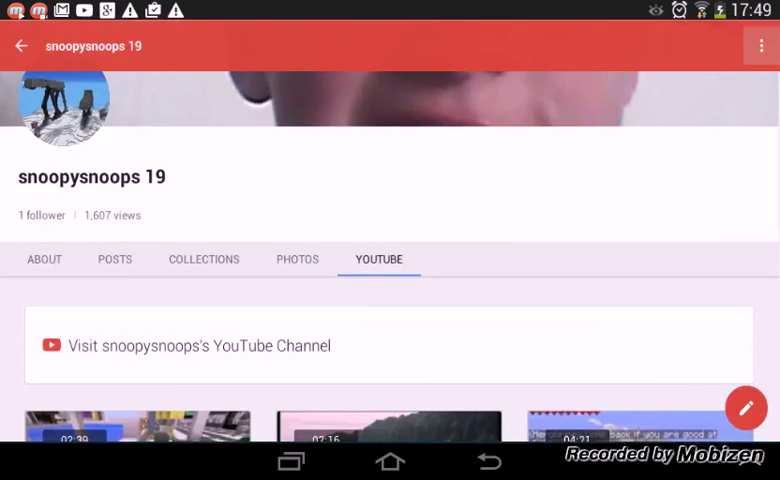
click(761, 46)
click(663, 161)
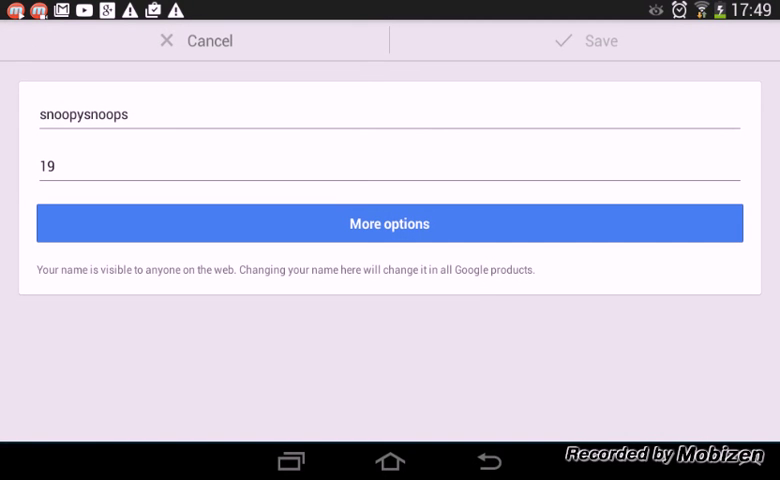
click(489, 461)
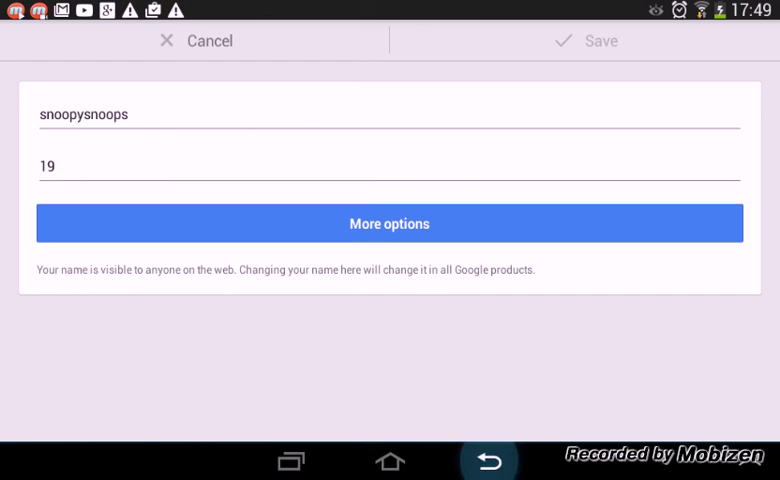
scroll(390, 300, down, 2)
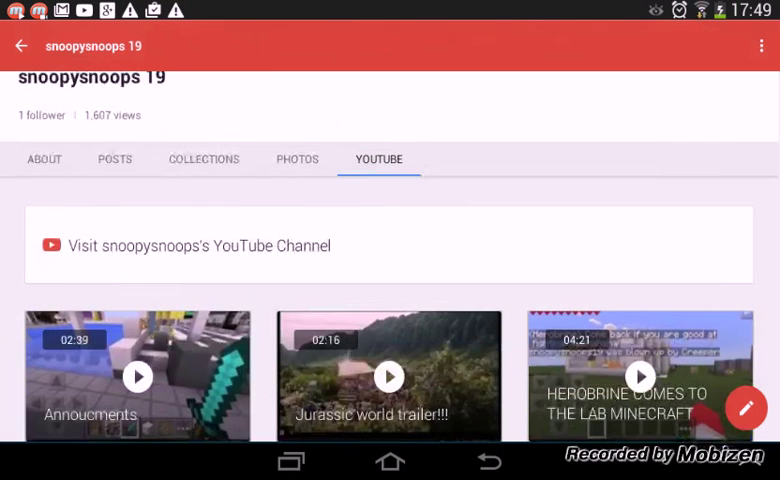
scroll(390, 300, up, 3)
scroll(390, 300, down, 3)
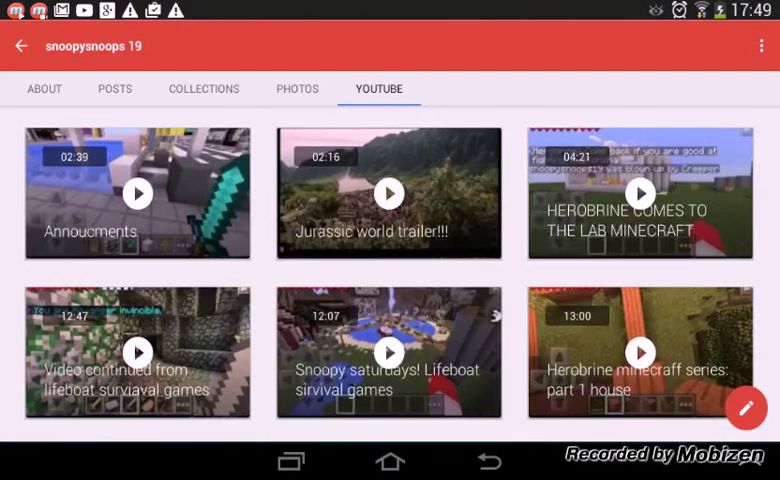
scroll(390, 300, down, 2)
scroll(390, 300, down, 2)
scroll(390, 300, down, 2)
scroll(390, 300, down, 1)
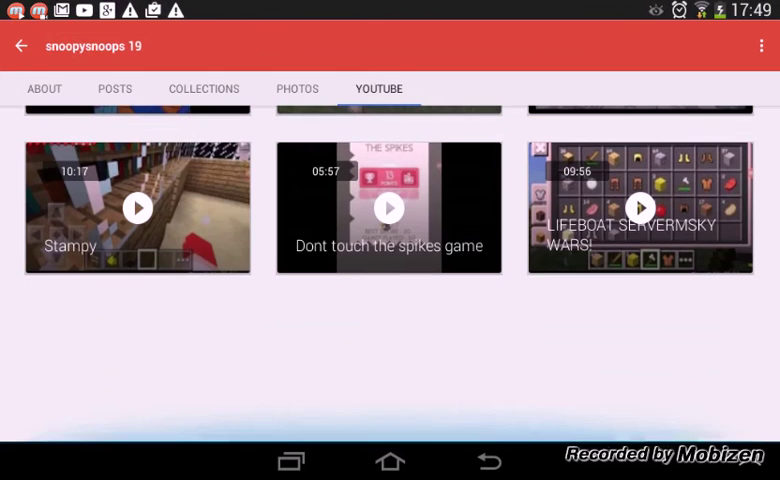
scroll(390, 300, up, 2)
scroll(390, 300, up, 10)
scroll(390, 300, up, 2)
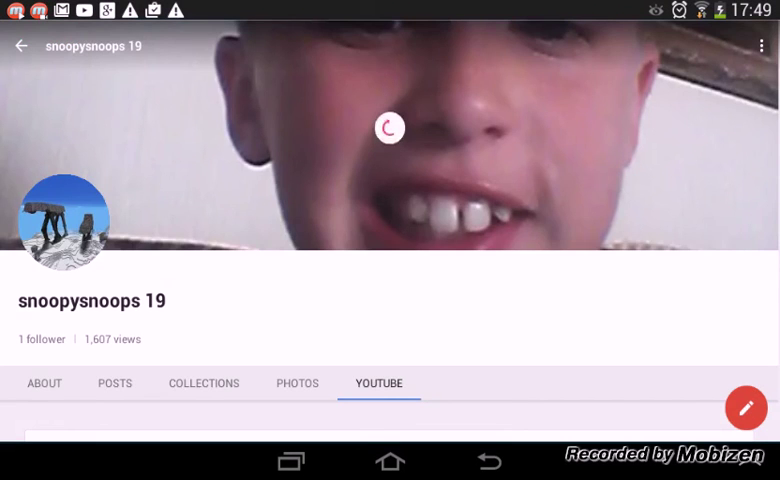
scroll(390, 300, down, 3)
scroll(390, 300, down, 1)
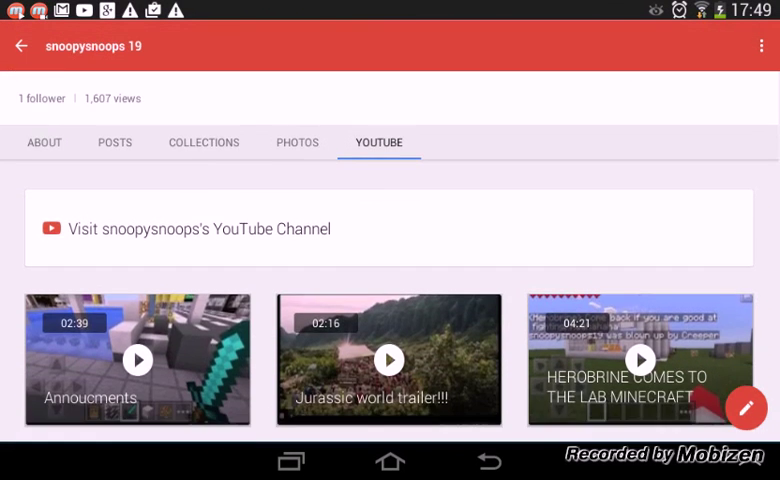